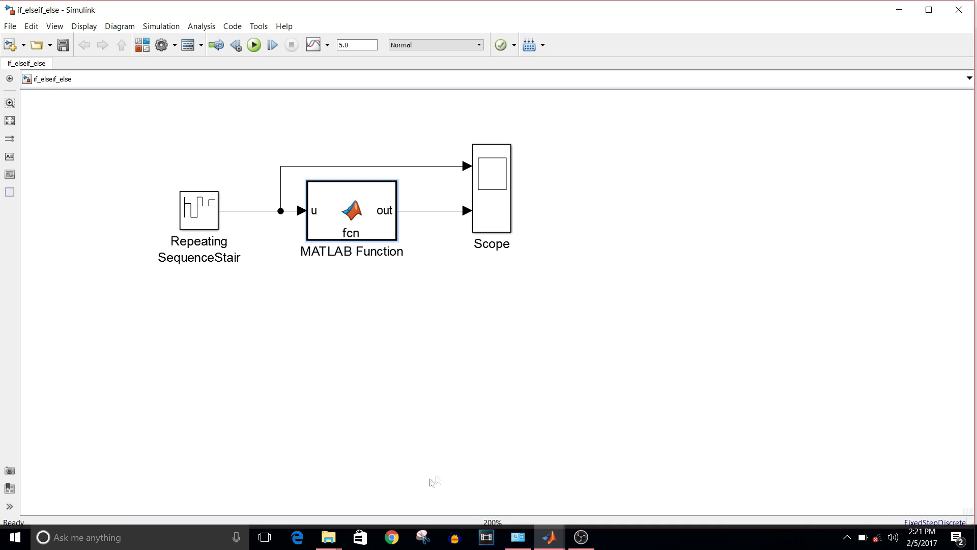
Review the Repeating Sequence Stair source parameters and the MATLAB Function block's code.
click(202, 203)
double_click(202, 202)
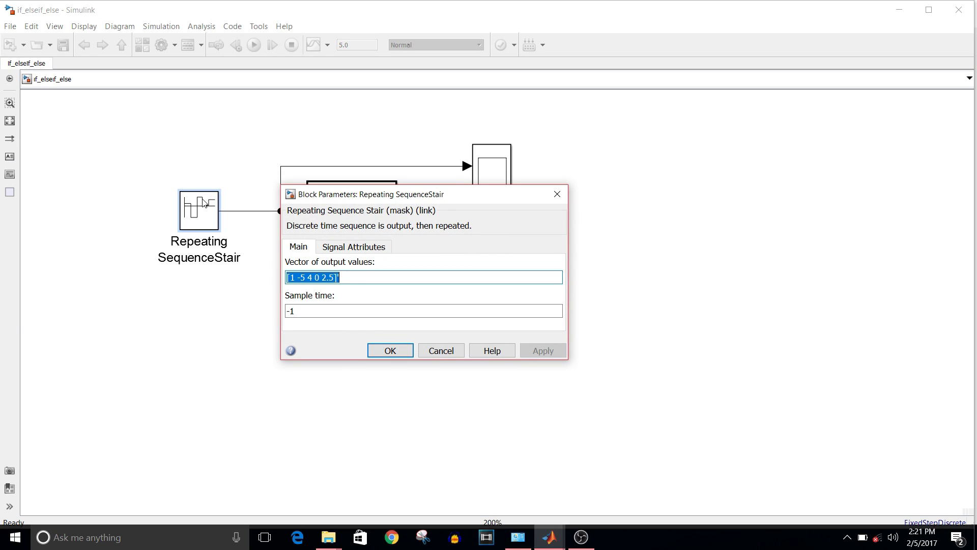
click(392, 350)
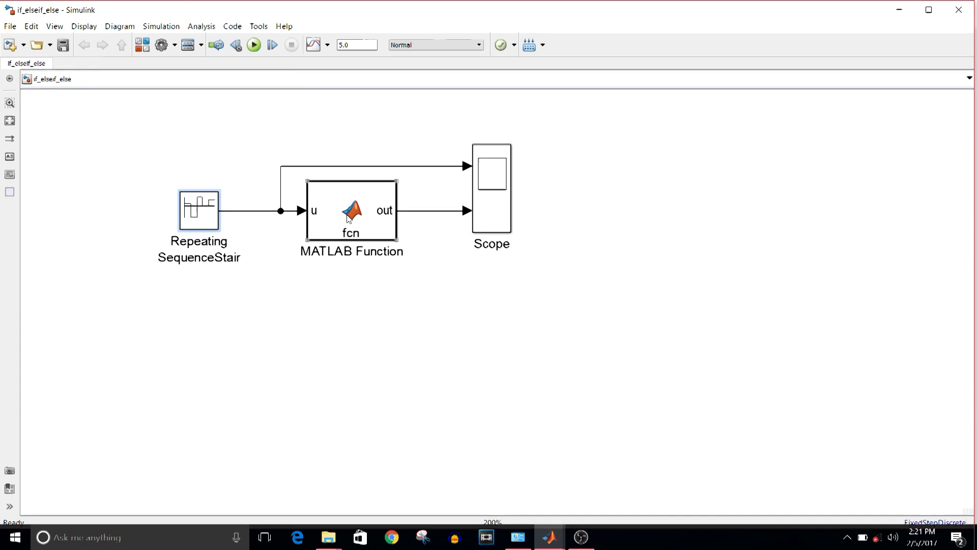
double_click(348, 219)
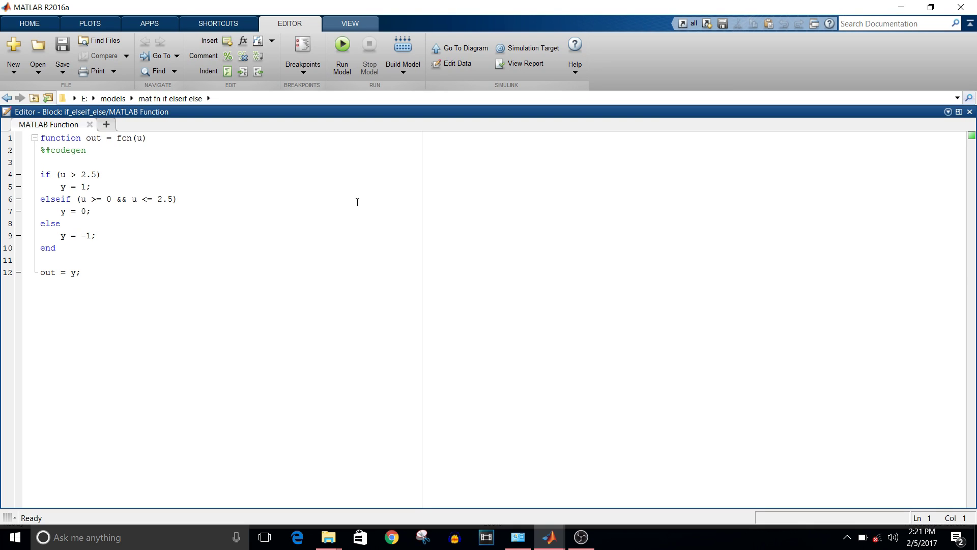
click(90, 125)
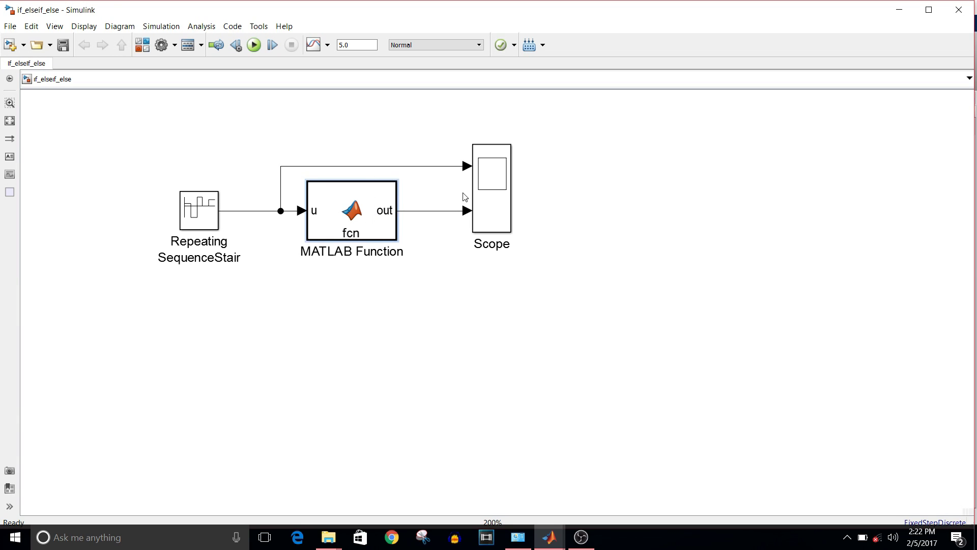
Inspect the model configuration parameters and close them without changes.
click(504, 185)
click(175, 44)
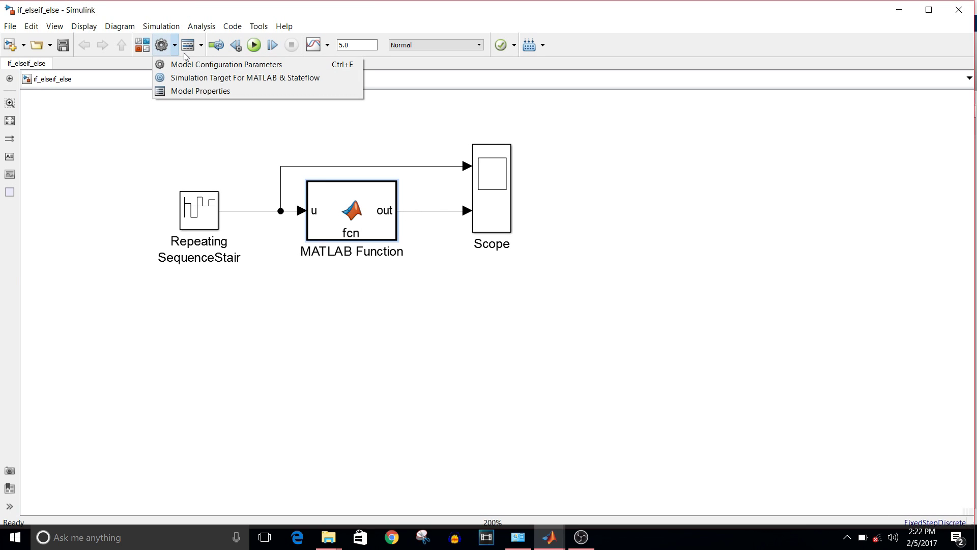
click(192, 67)
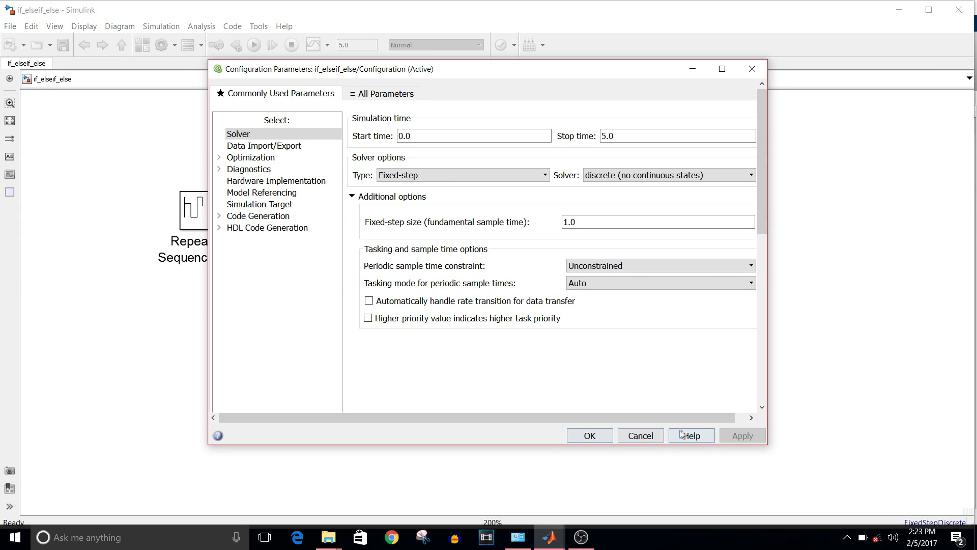
click(657, 441)
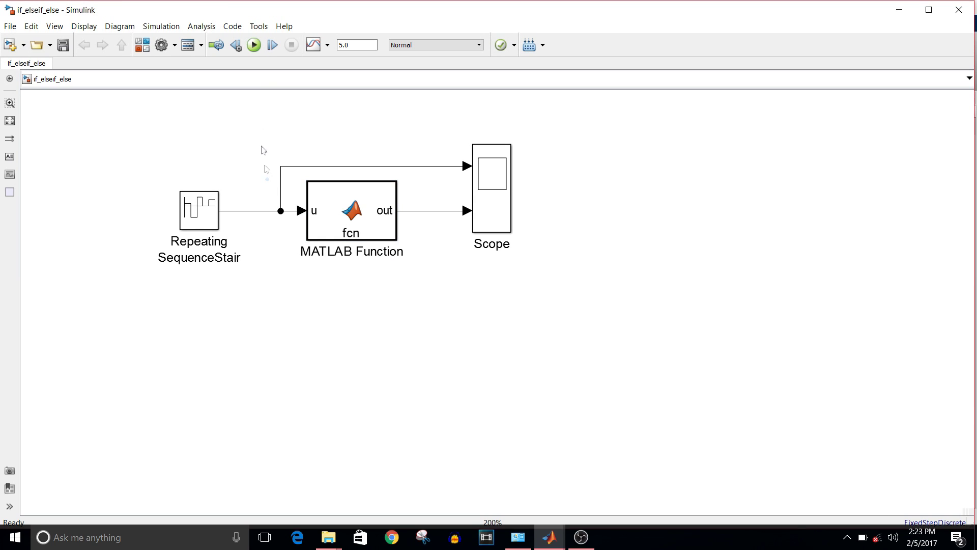
Simulate the model and check the Scope's stair input and 1/0/-1 output plots.
click(254, 46)
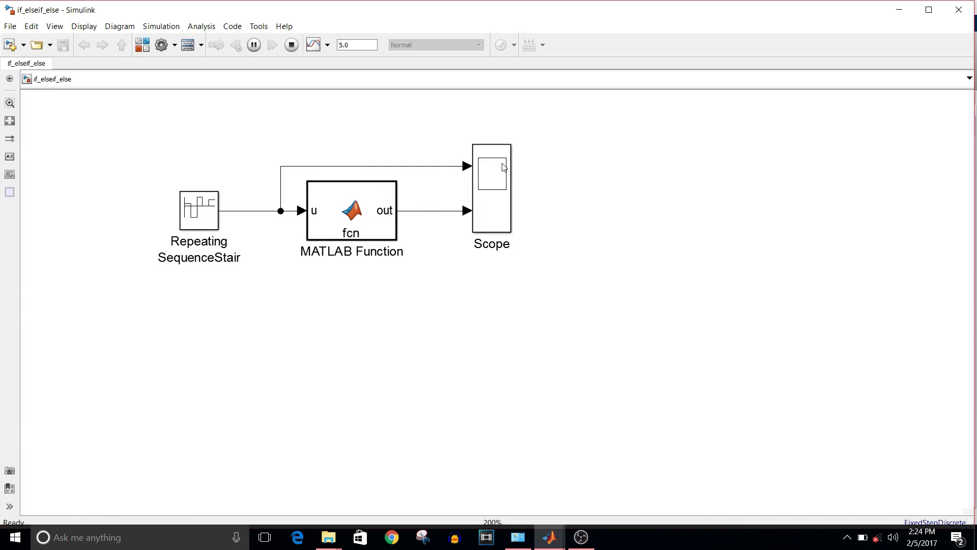
click(502, 167)
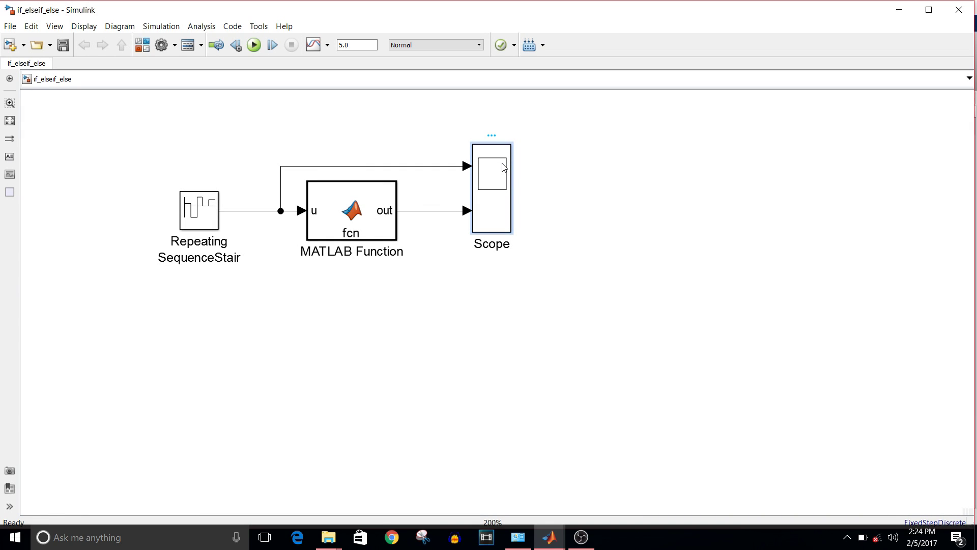
double_click(502, 168)
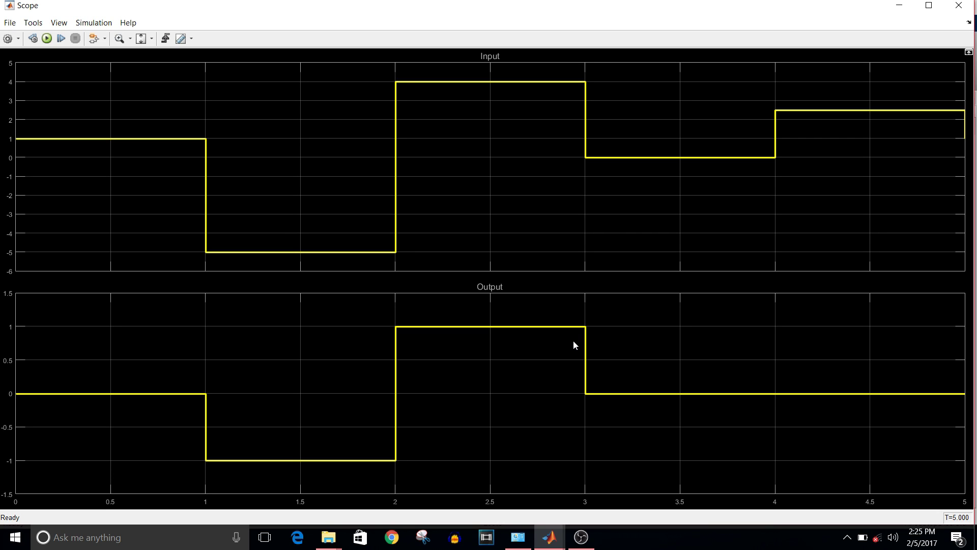
click(959, 6)
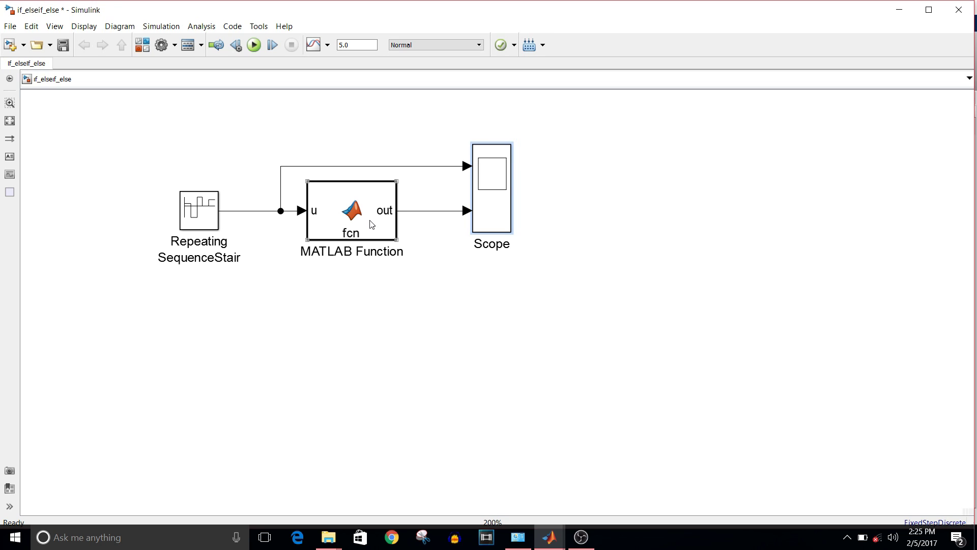
Change the function header to function [out, o] = fcn(u, y) and close the editor.
click(372, 224)
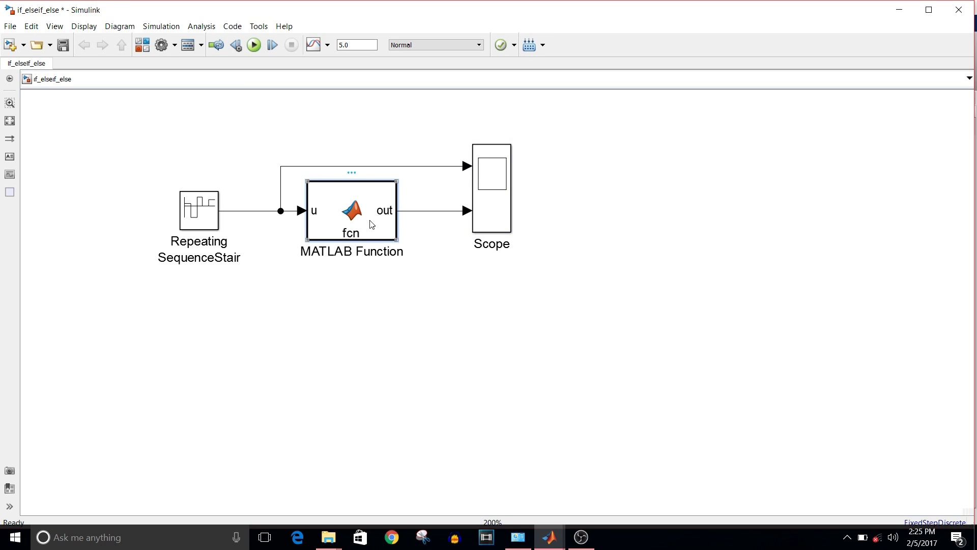
double_click(372, 224)
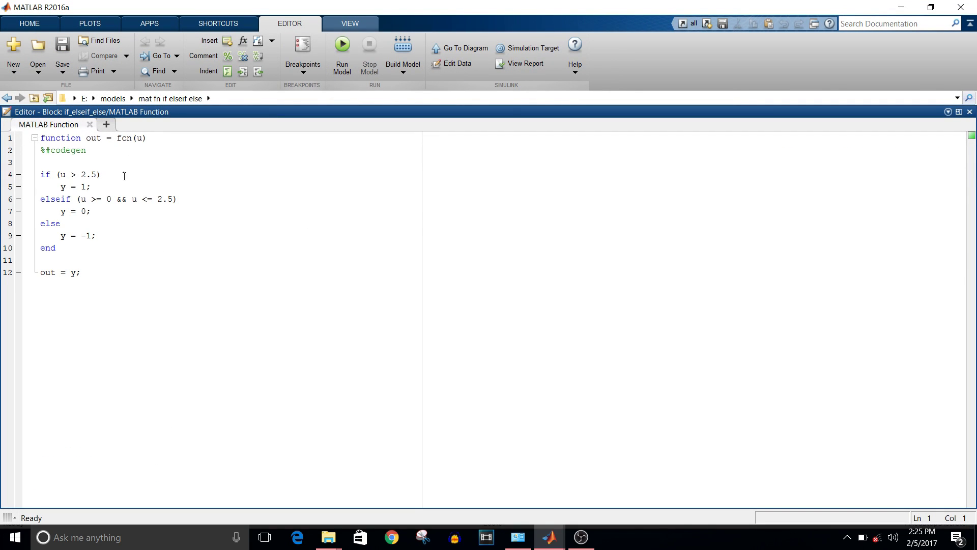
click(142, 139)
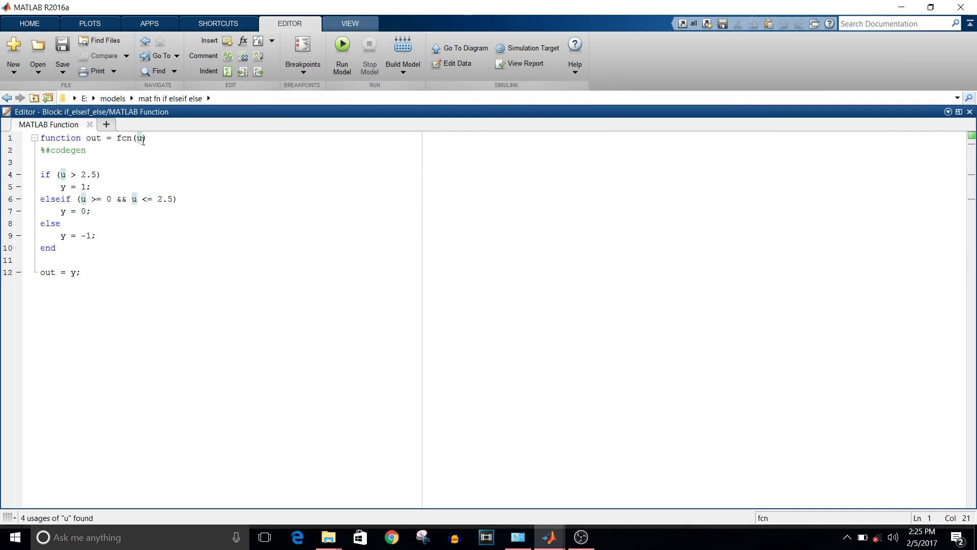
text(, y)
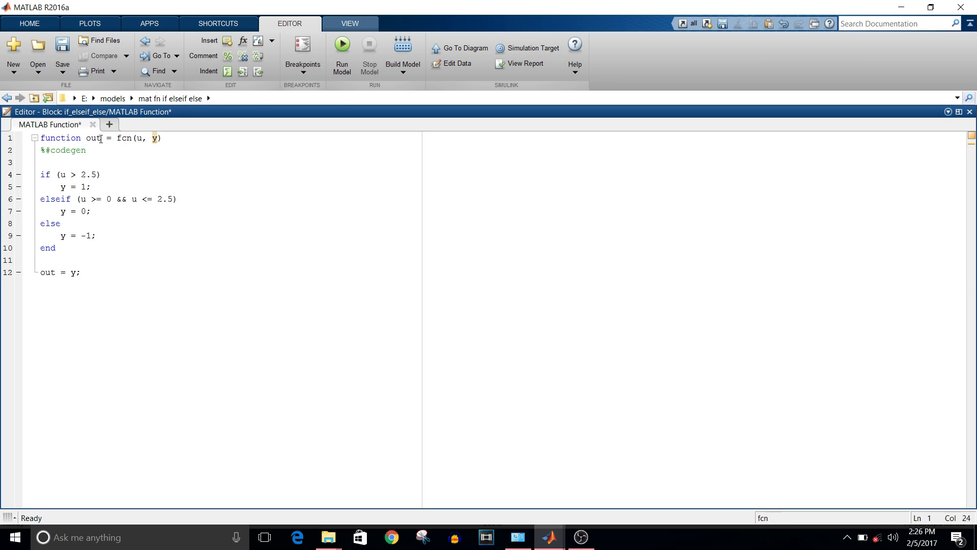
click(101, 138)
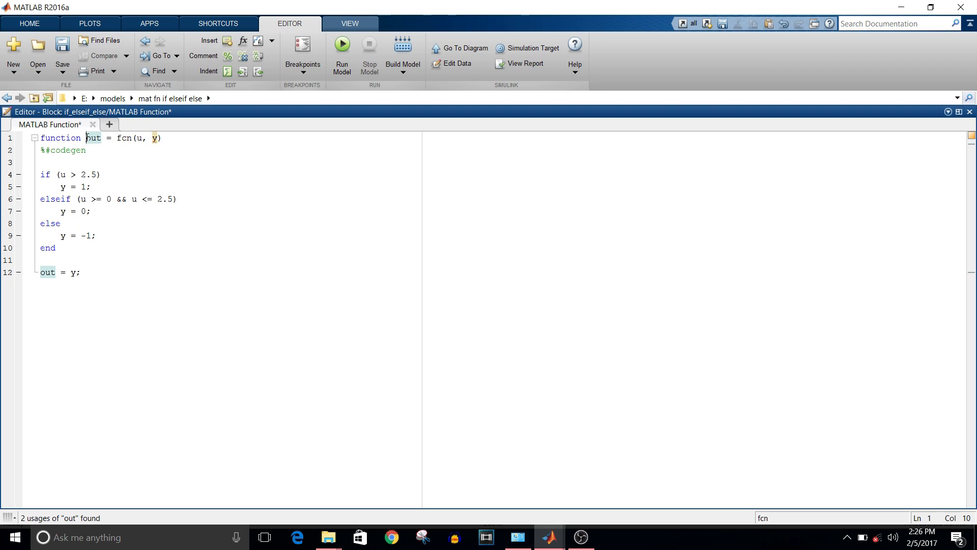
text([])
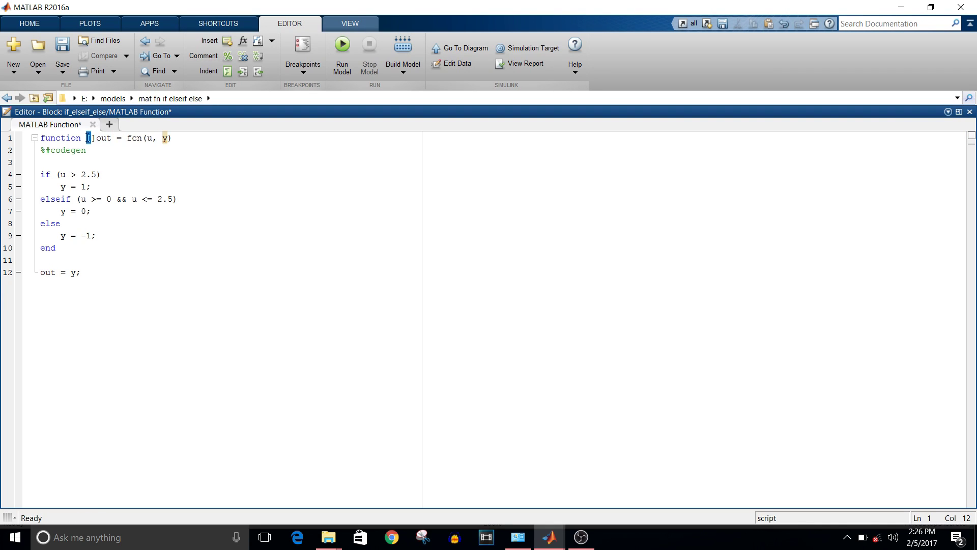
key(BackSpace)
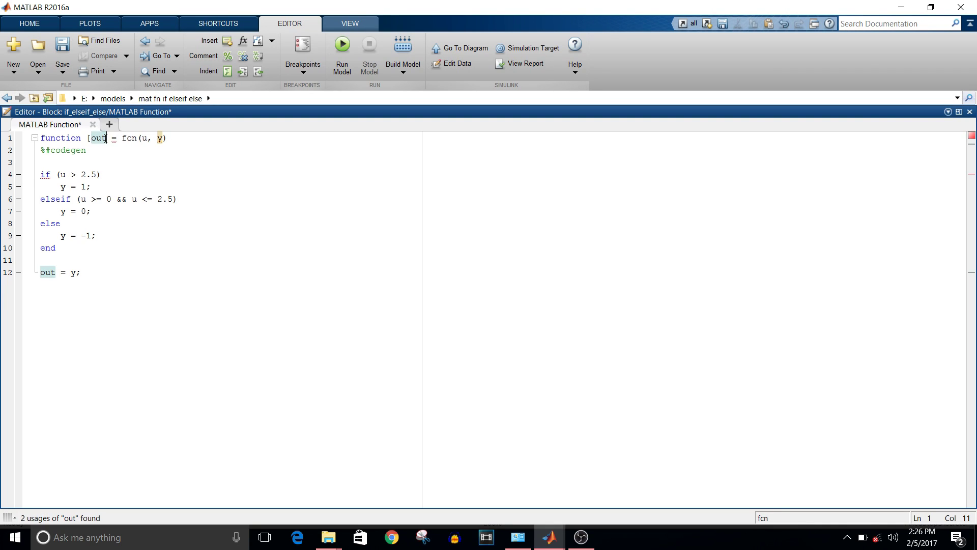
text(, )
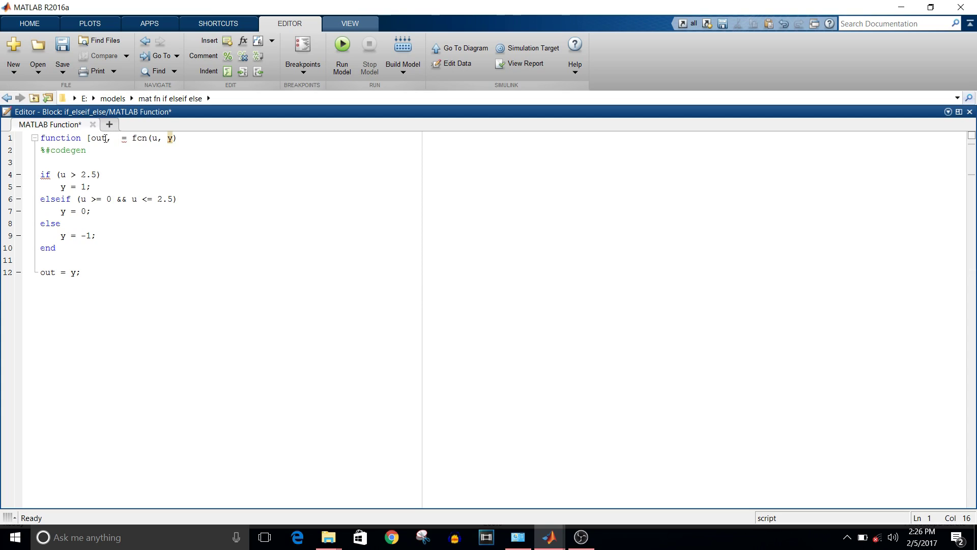
text(o)
text(])
click(218, 228)
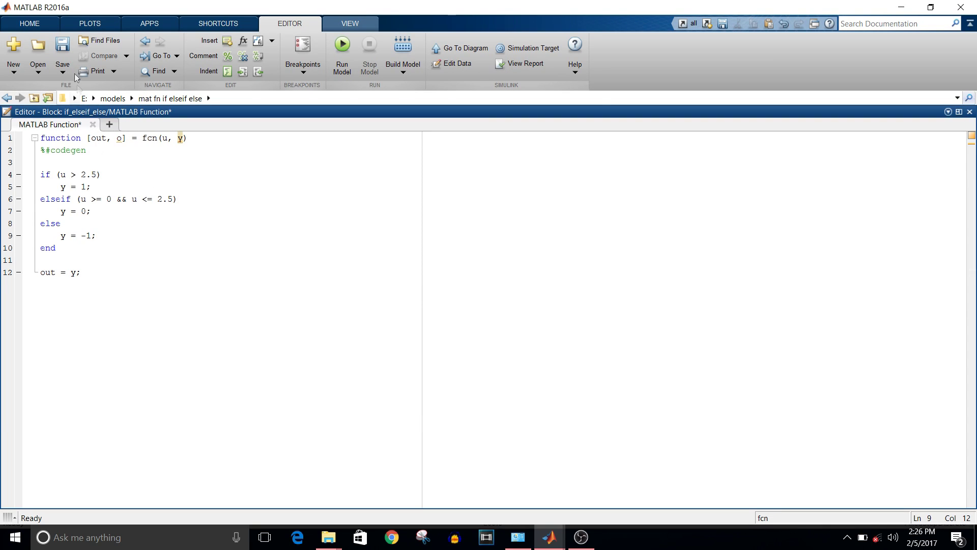
click(92, 124)
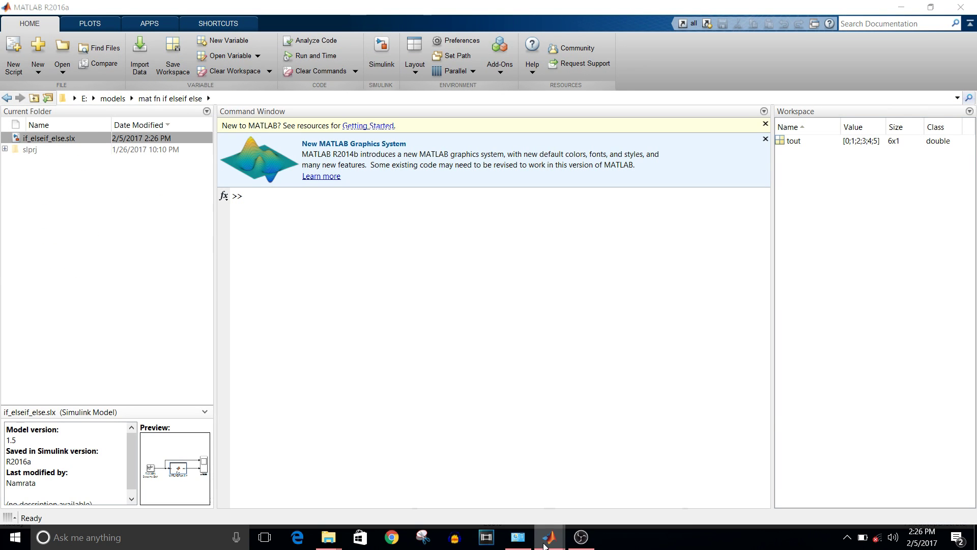
Stretch the MATLAB Function block taller to show its y and o ports, then reopen its code.
mouse_move(548, 537)
click(628, 505)
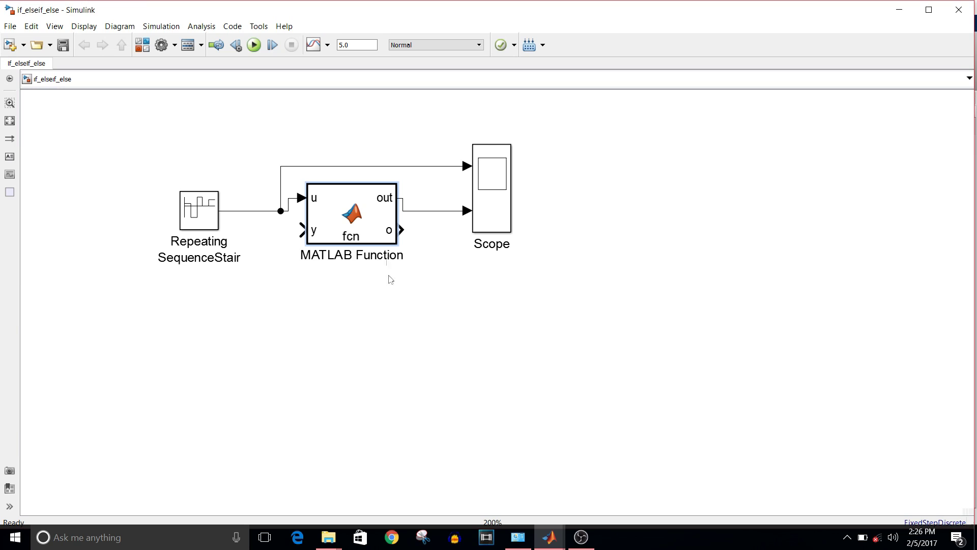
drag(396, 244, 398, 321)
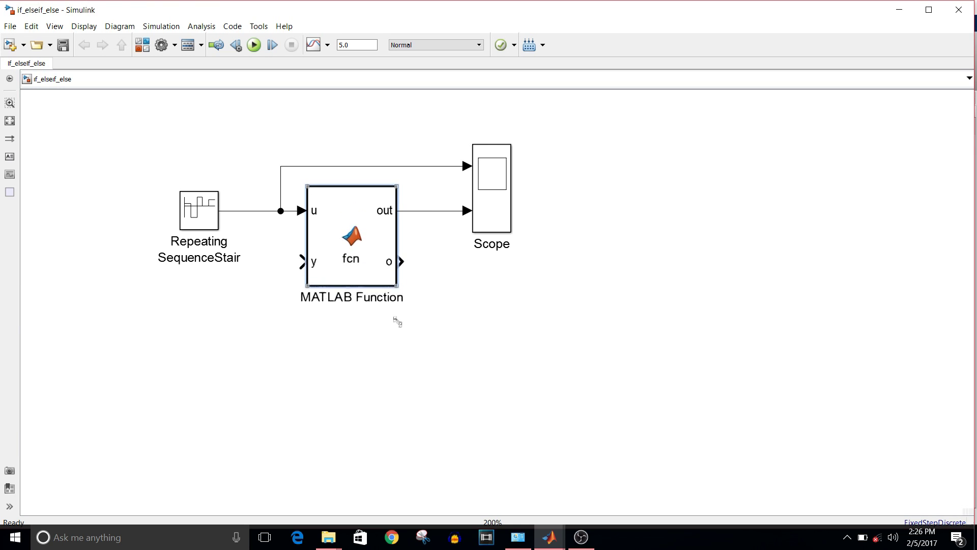
click(319, 305)
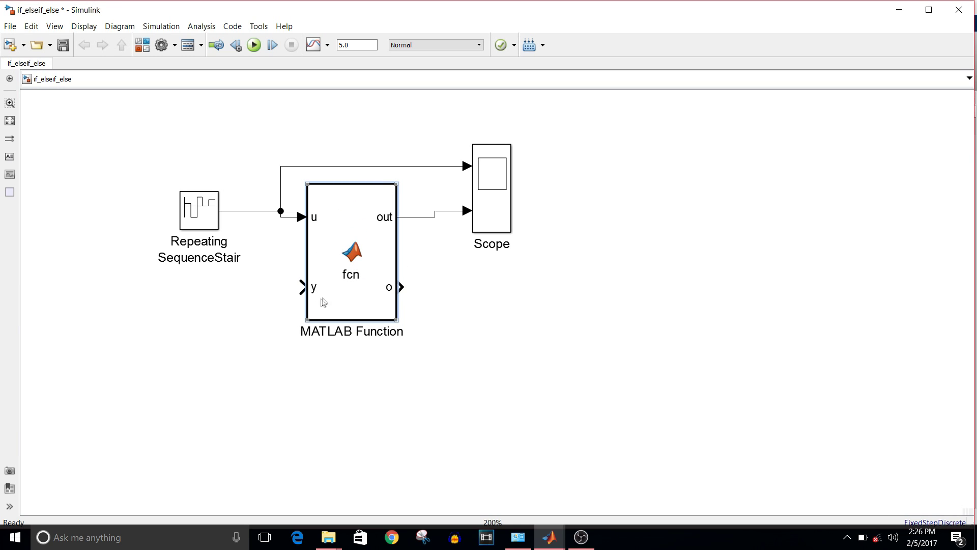
double_click(374, 295)
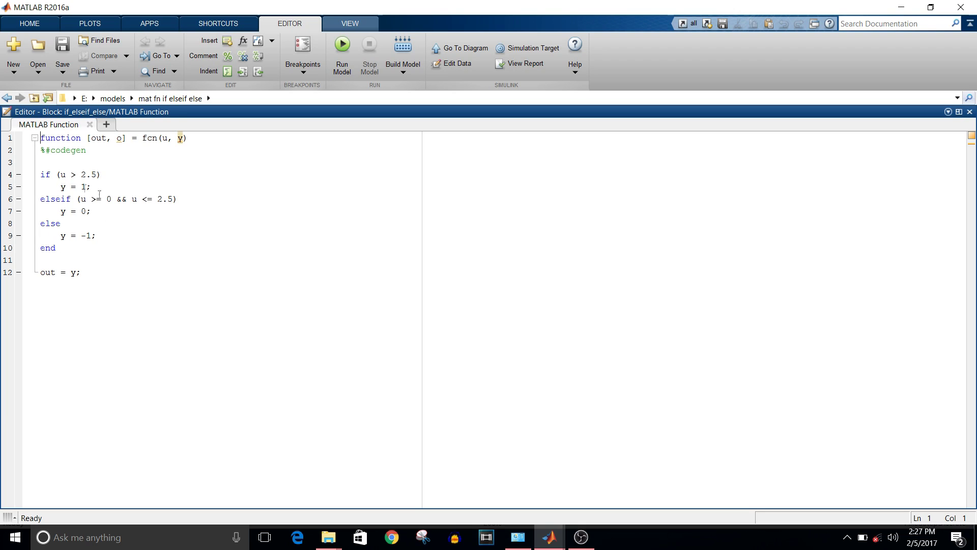
Leave the function editor for the Simulink diagram showing the block's u, y inputs and out, o outputs.
click(89, 125)
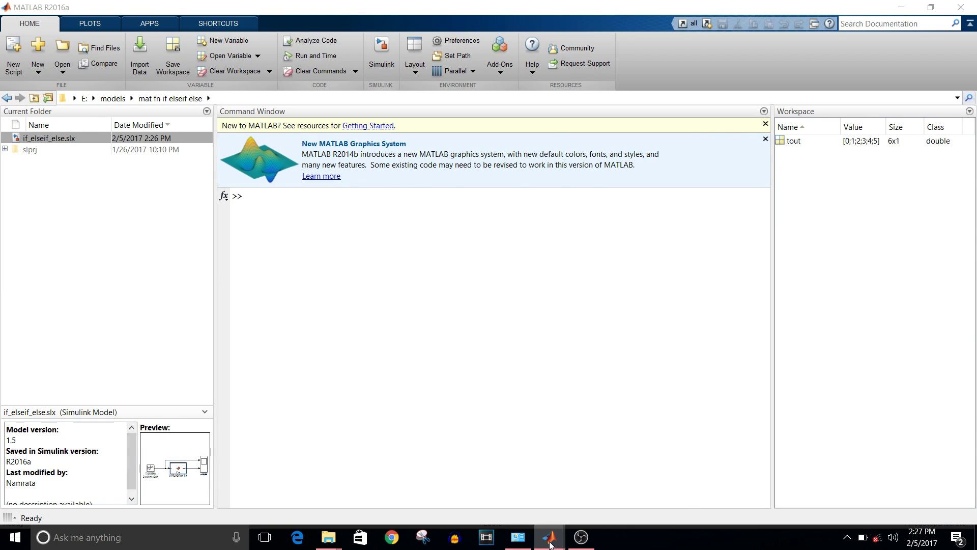
mouse_move(549, 537)
click(596, 511)
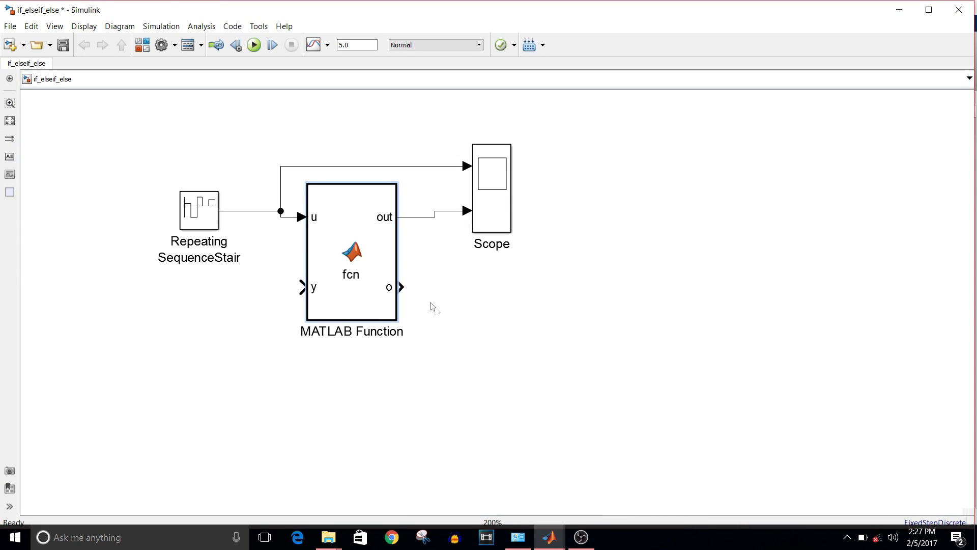
click(248, 309)
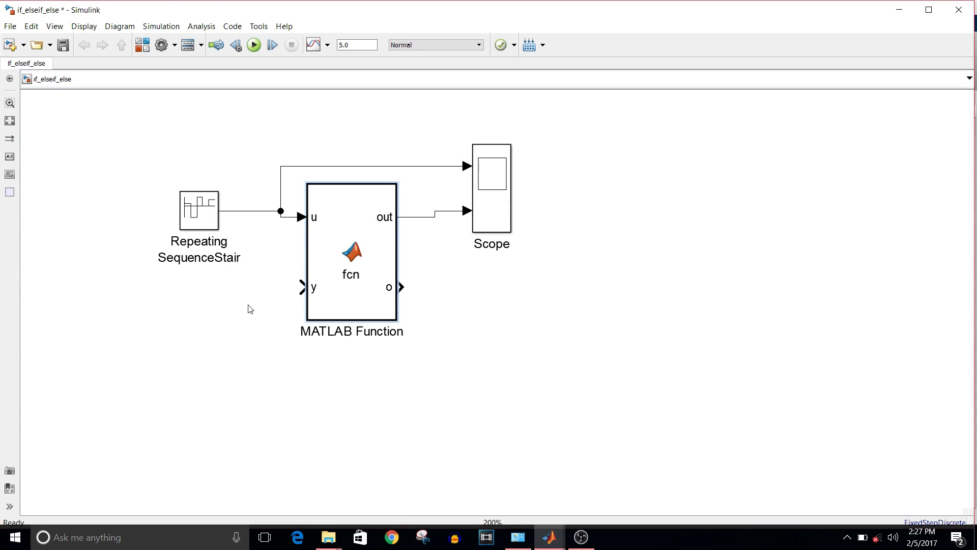